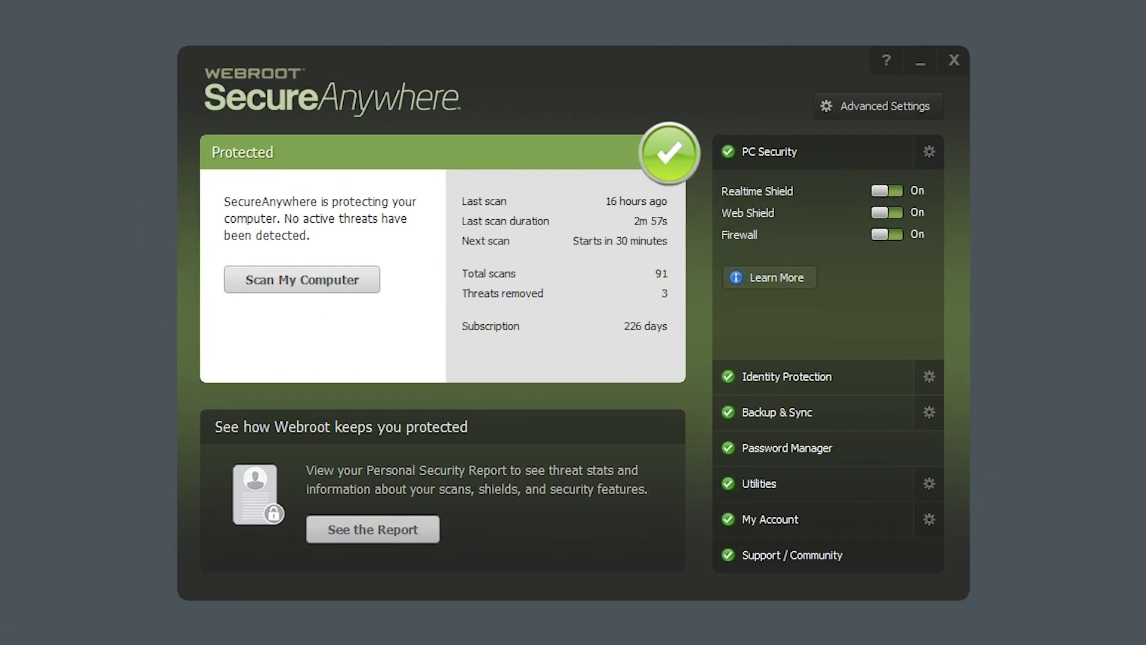
Expand the Backup & Sync section to show its 25GB online storage description.
click(905, 413)
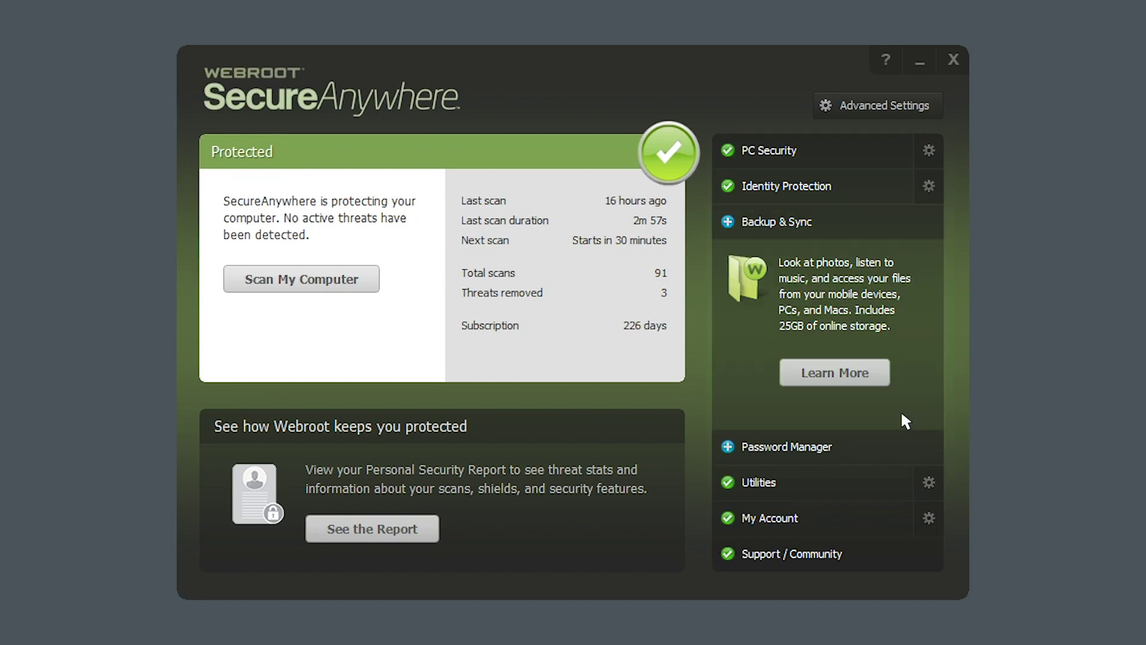
Go to the Backup & Sync login page from its Learn More button.
click(841, 375)
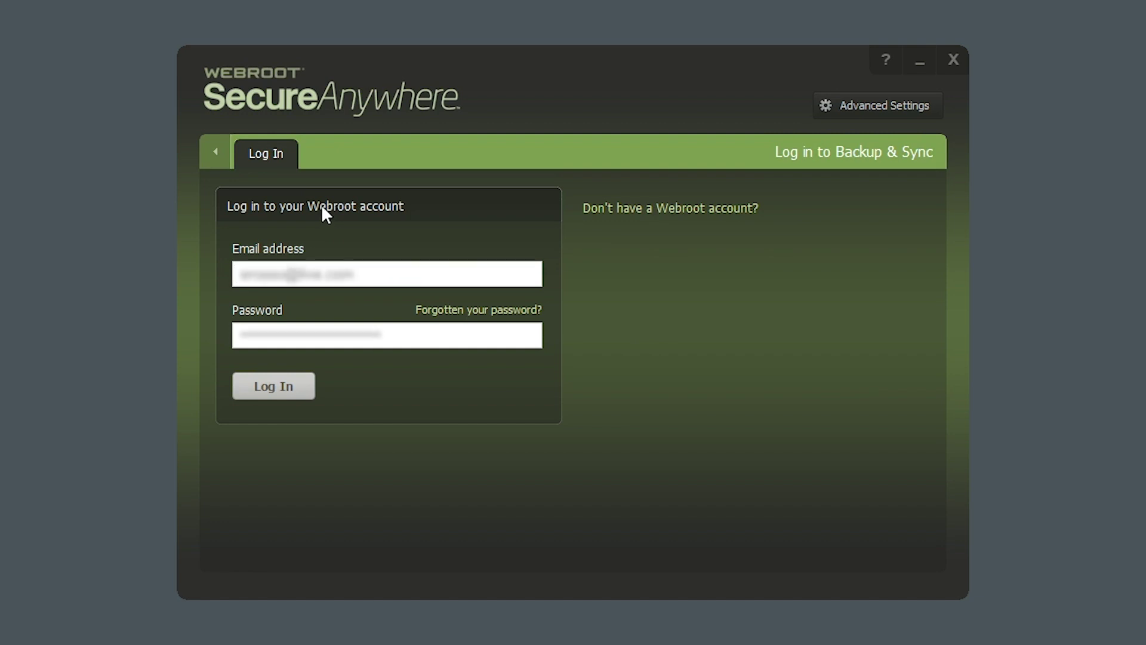
Log in to Backup & Sync, view the empty Folders list, and begin adding a folder.
click(285, 386)
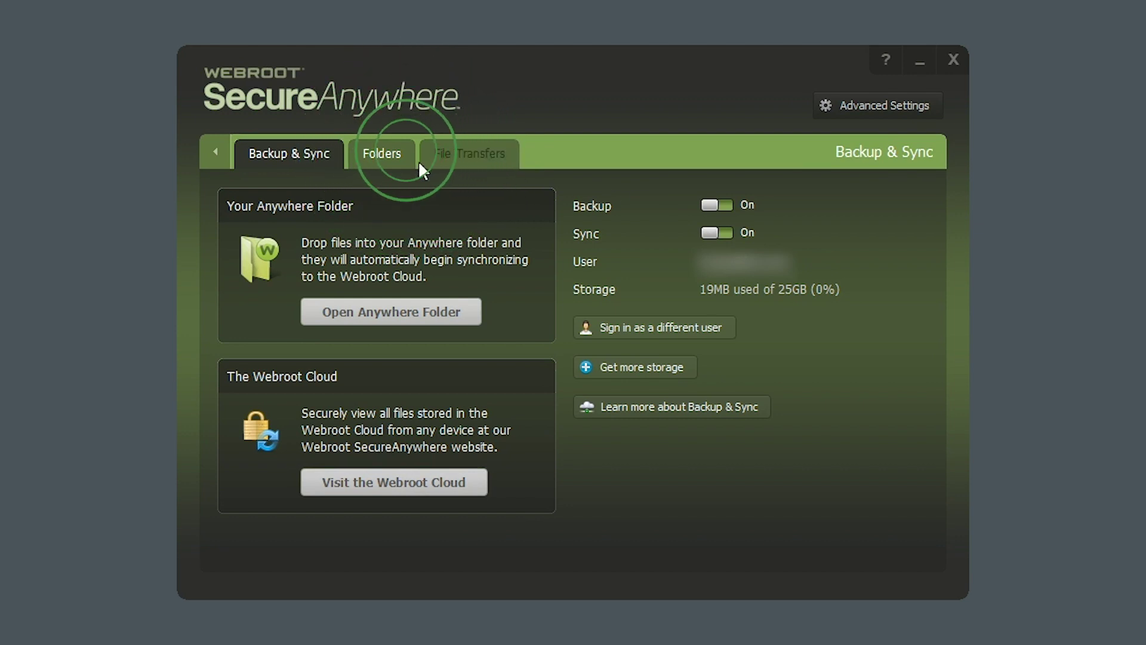
click(394, 154)
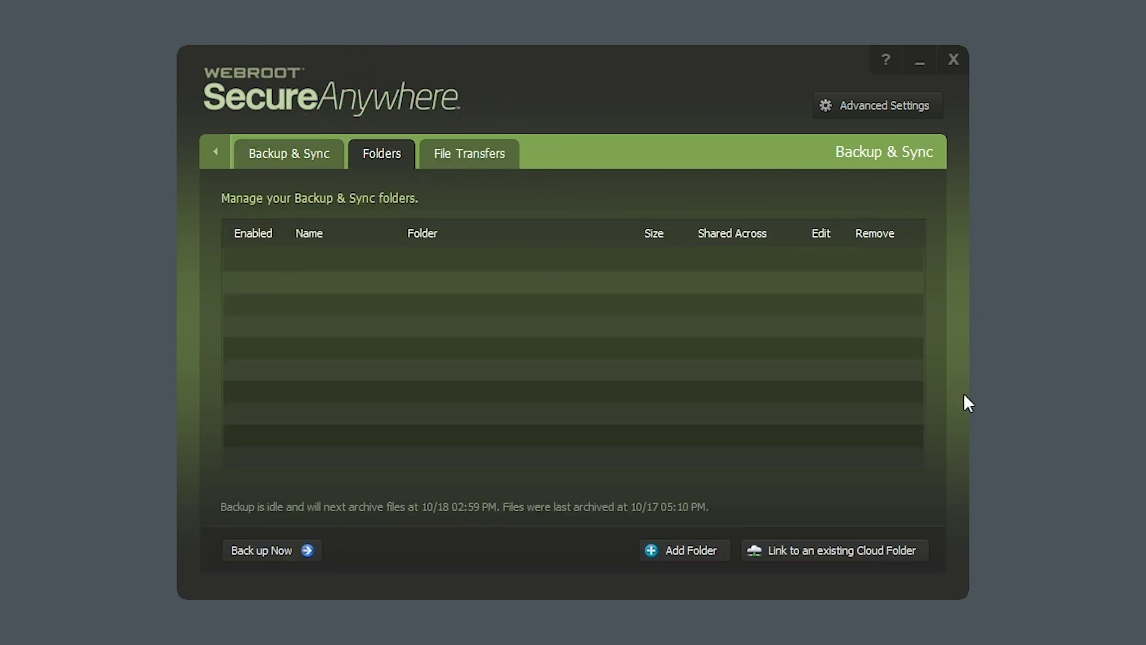
click(727, 557)
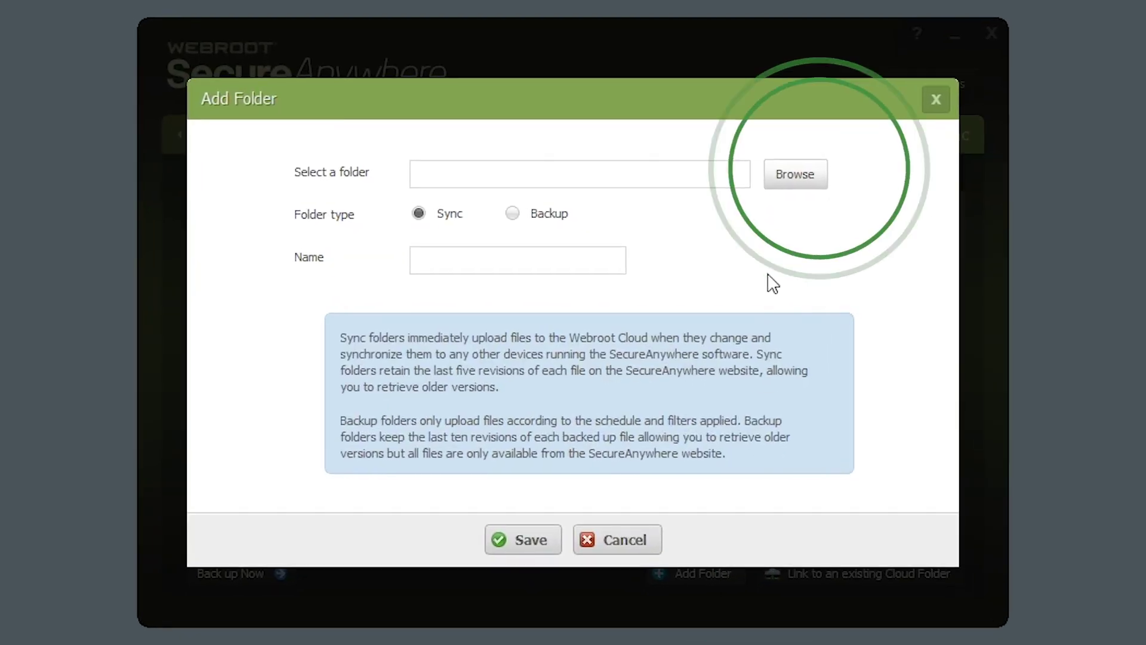
Choose Desktop > New folder as the folder to protect.
click(793, 174)
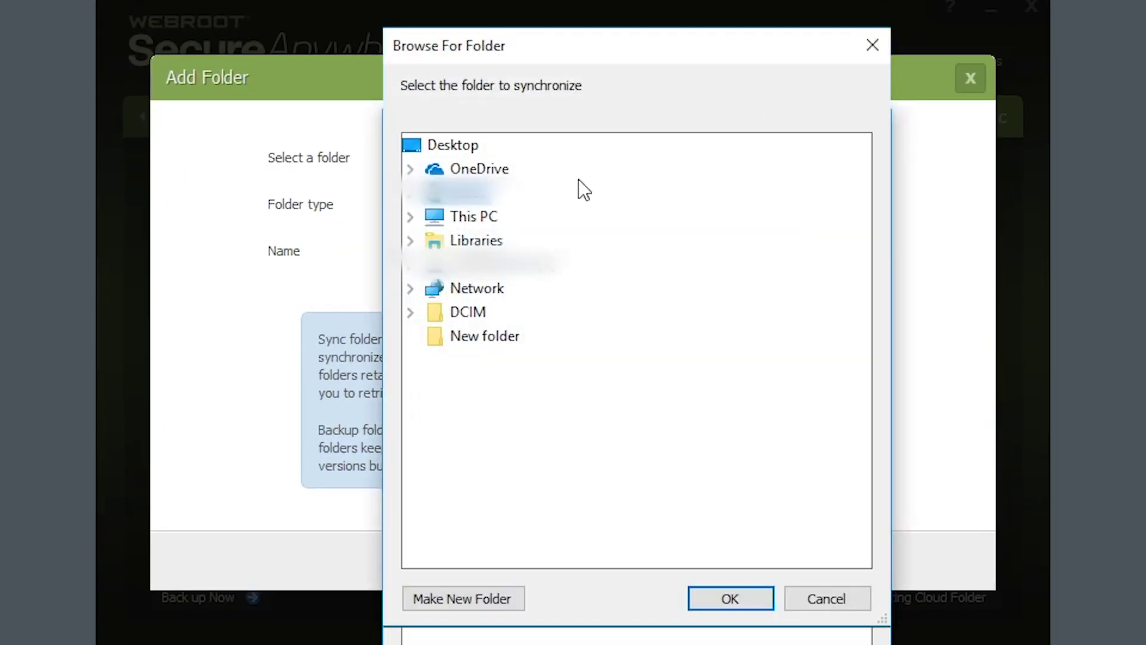
click(439, 336)
click(717, 599)
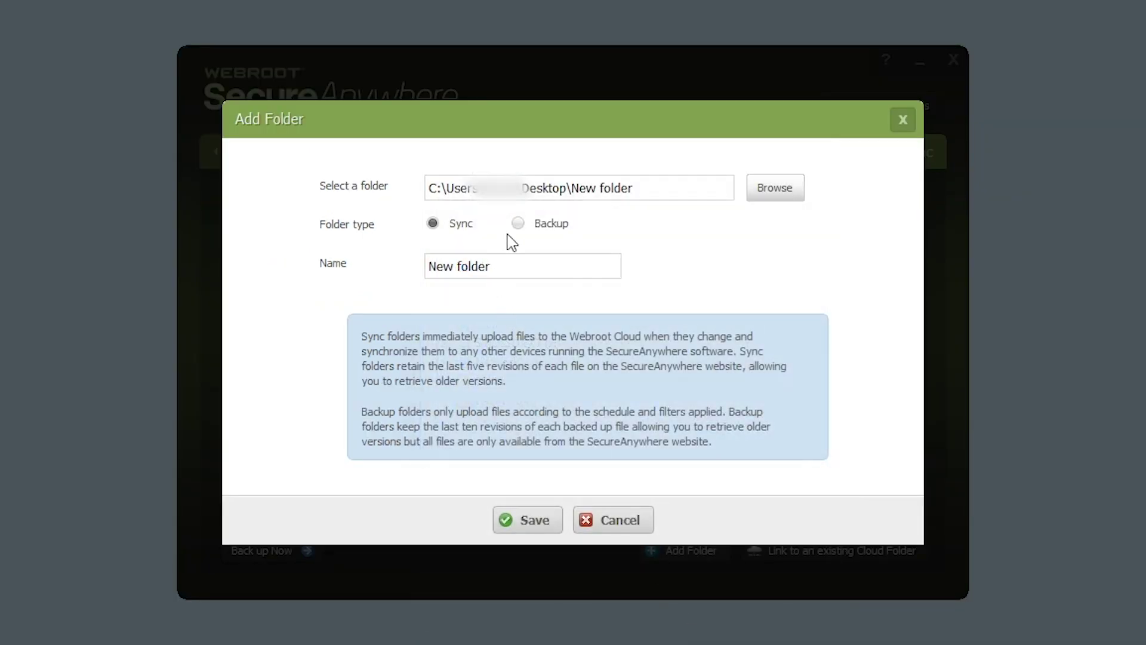
Make the folder Backup type, rename it 'new backup', and save it.
click(517, 224)
drag(529, 265, 412, 264)
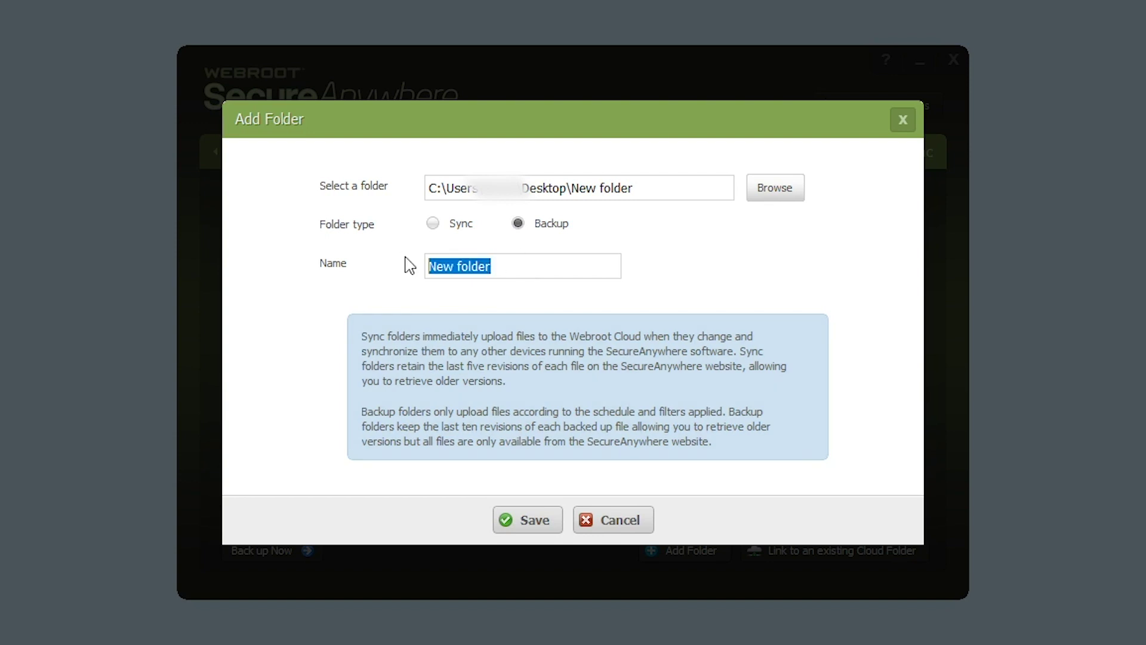
text(new backup)
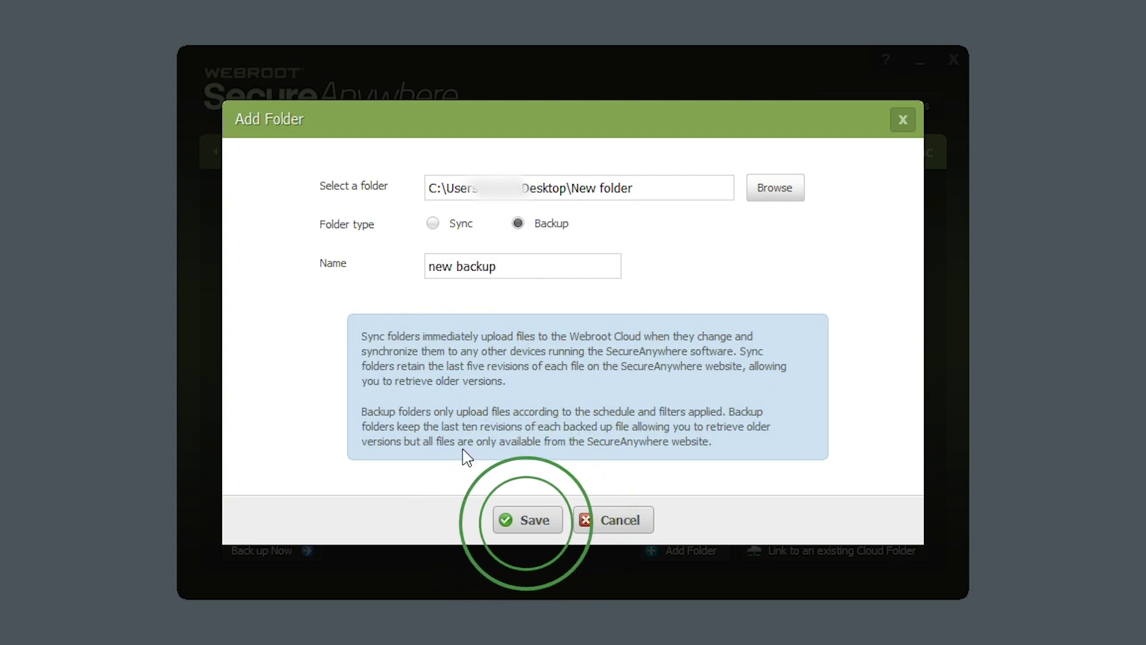
click(527, 519)
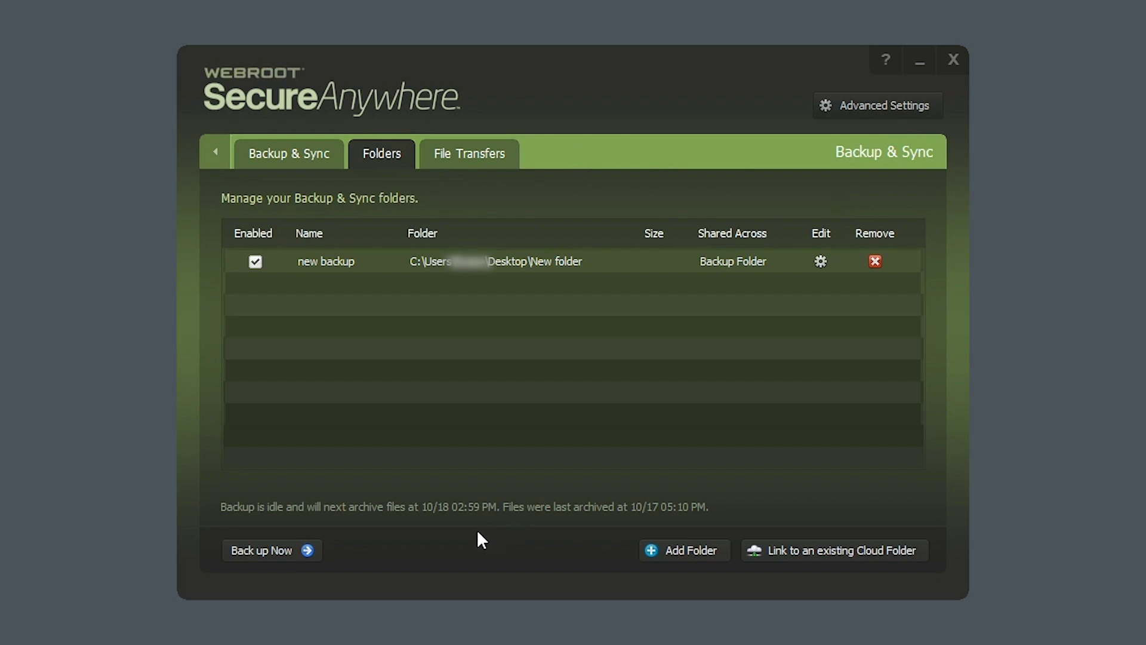
Start an immediate backup of the folders with Back up Now.
click(307, 550)
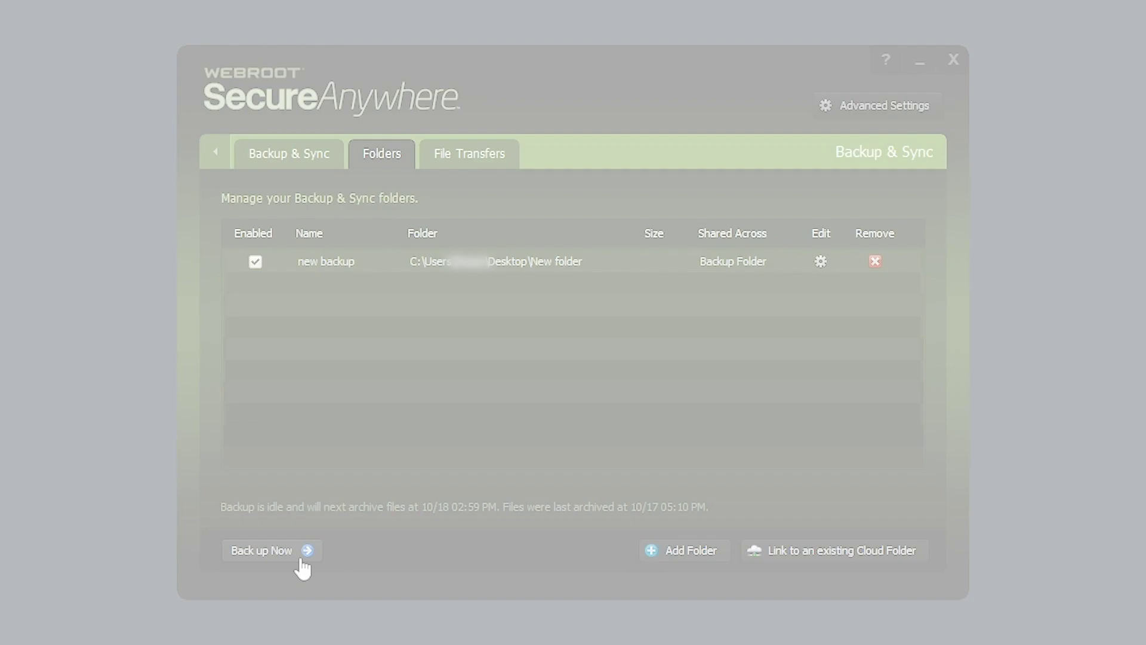